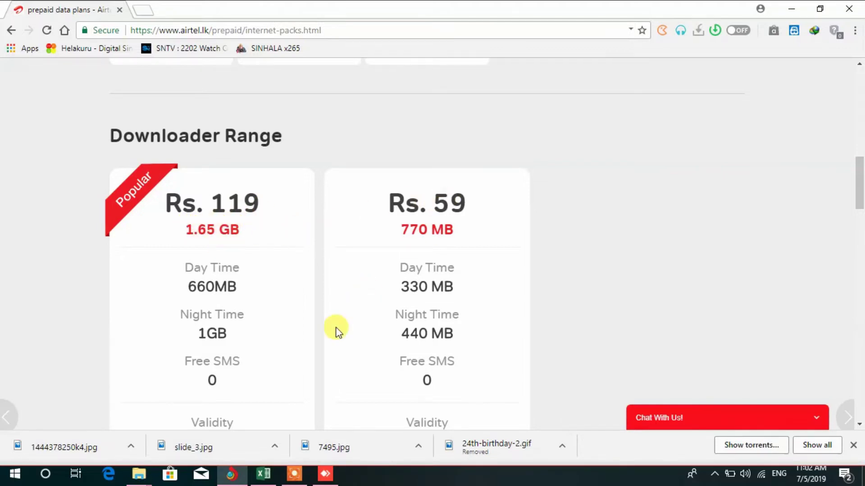
# Look through the Airtel prepaid internet packs from the Downloader Range down to the Night Time Packs.
pyautogui.scroll(-15, 333, 332)
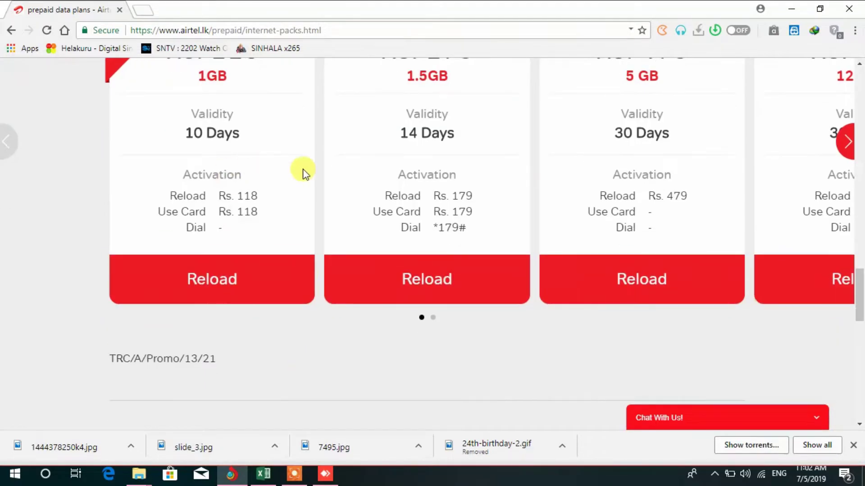
pyautogui.scroll(5, 301, 169)
pyautogui.scroll(-10, 314, 177)
pyautogui.scroll(-4, 314, 177)
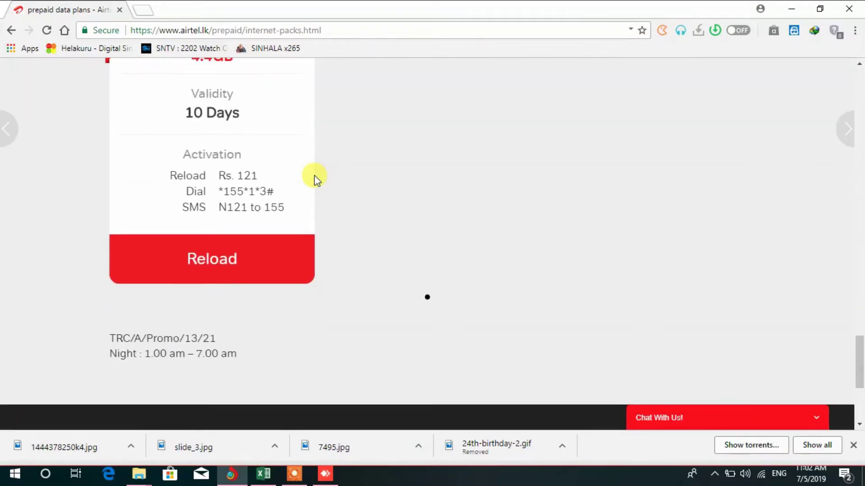
pyautogui.scroll(5, 315, 177)
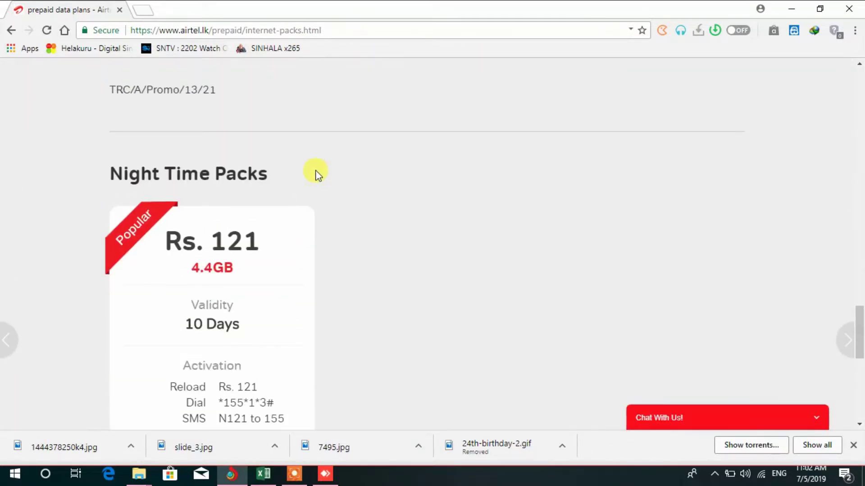
pyautogui.scroll(-4, 356, 224)
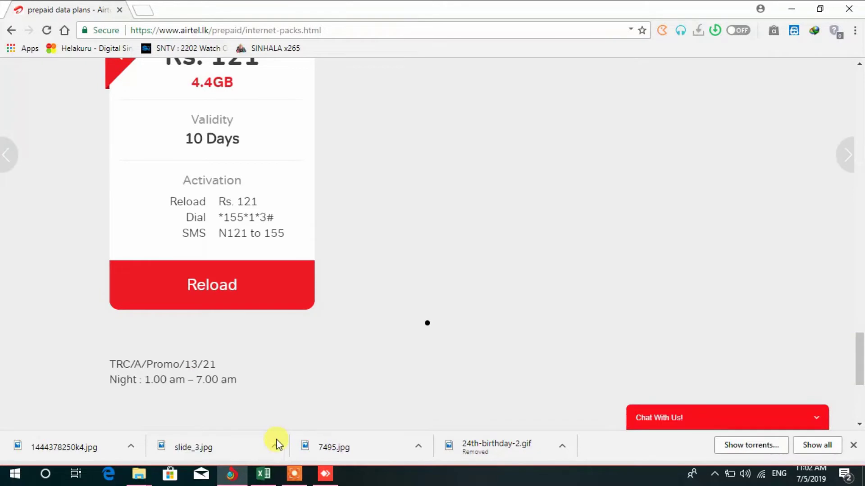
# Switch to the Airtel.xlsx workbook in Excel and inspect the first plan's Total MB, MB Per Rs and Duration cells.
pyautogui.click(264, 474)
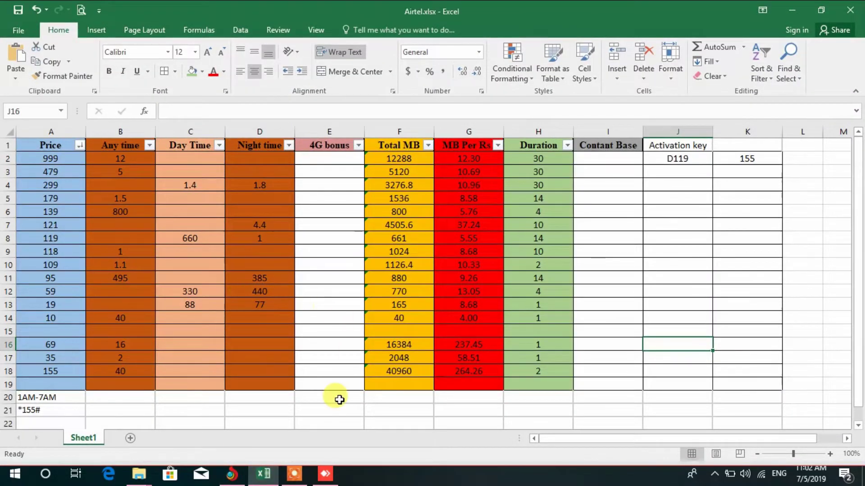
pyautogui.click(299, 424)
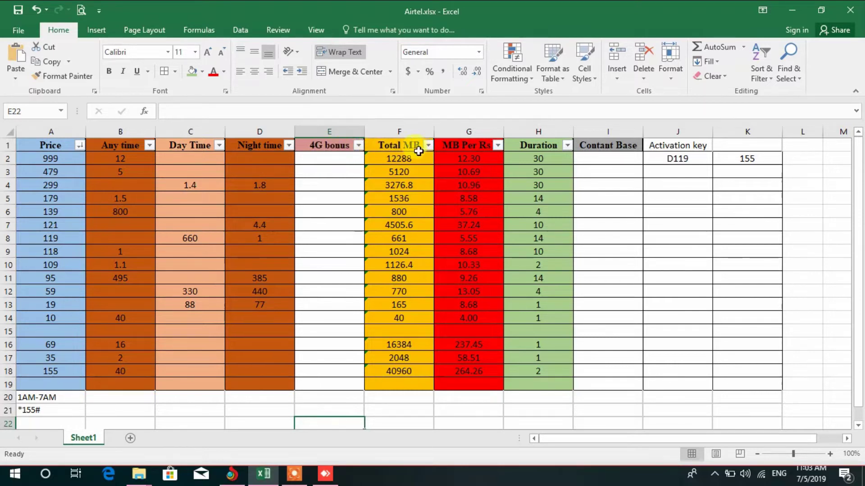
pyautogui.click(400, 160)
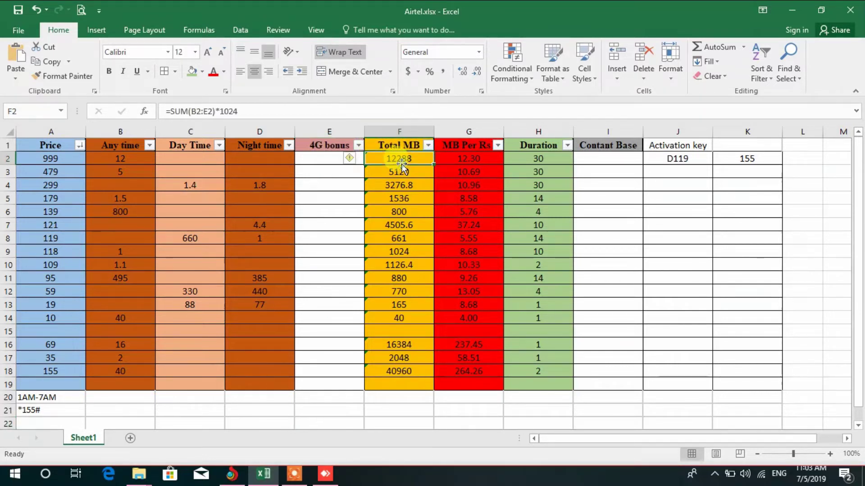
pyautogui.click(474, 157)
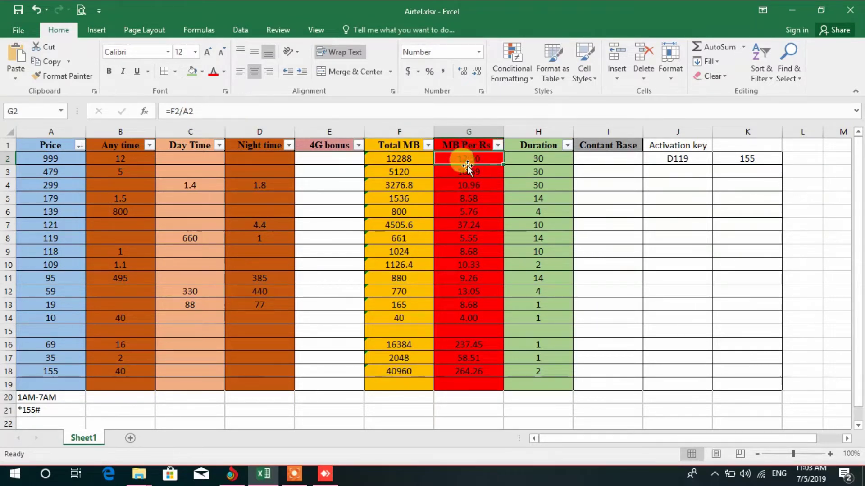
pyautogui.click(537, 159)
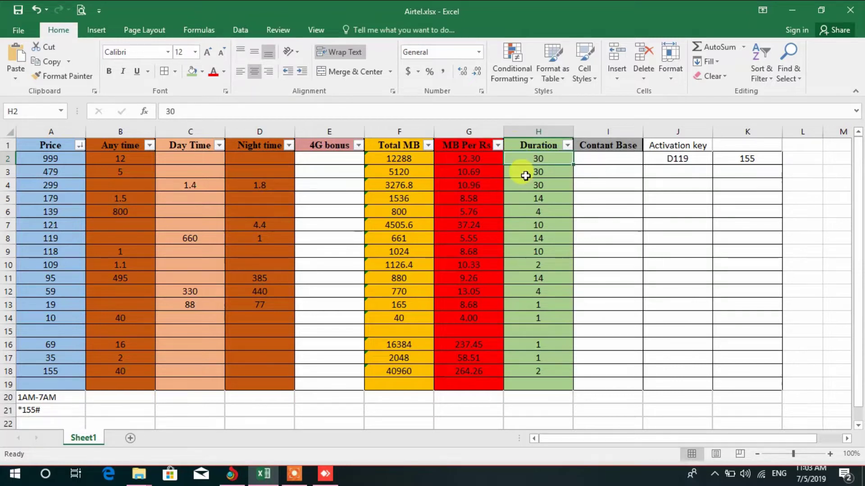
# Sort the plan table by MB Per Rs from largest to smallest and select the first MB Per Rs cell.
pyautogui.click(498, 145)
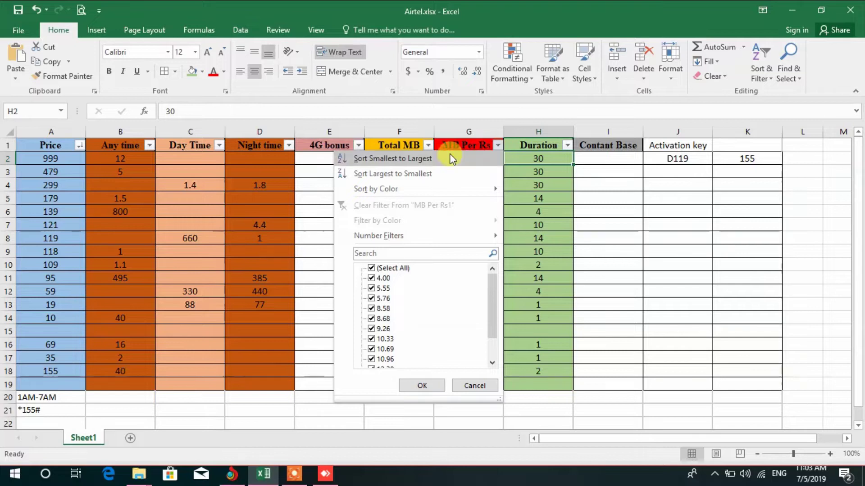
pyautogui.click(420, 175)
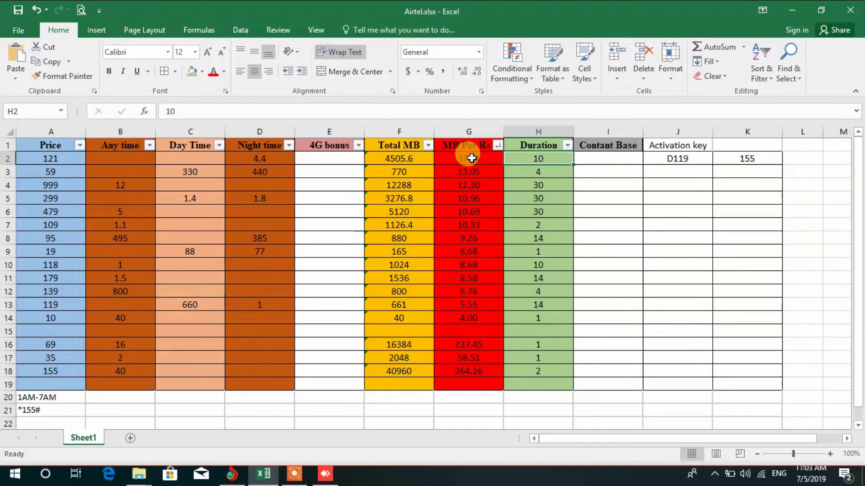
pyautogui.click(471, 159)
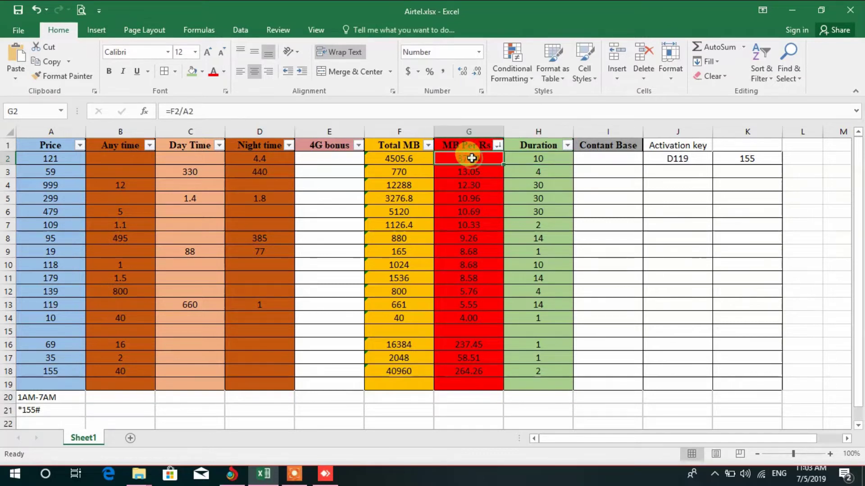
# Examine the price, data allowance and MB Per Rs cells of the first two plans in the sorted table.
pyautogui.click(398, 158)
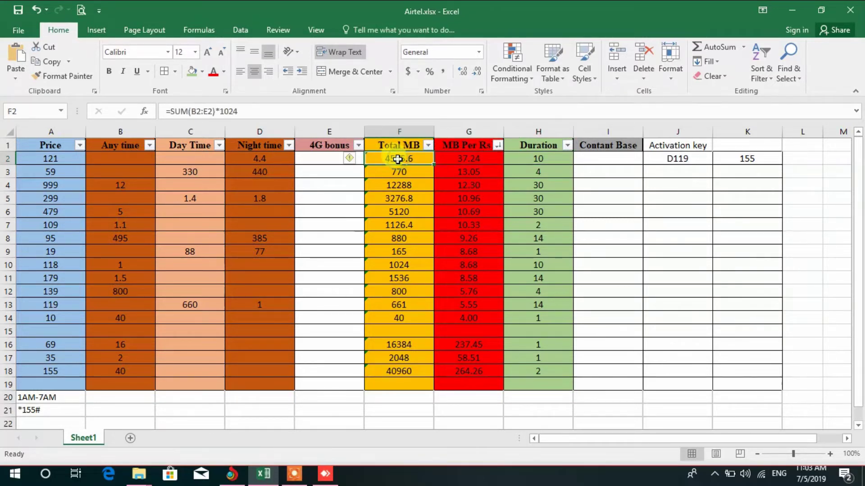
pyautogui.click(276, 157)
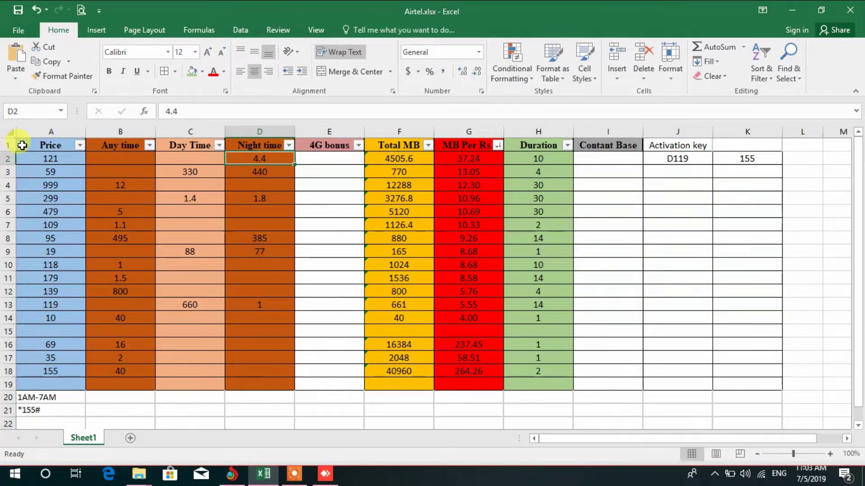
pyautogui.click(47, 159)
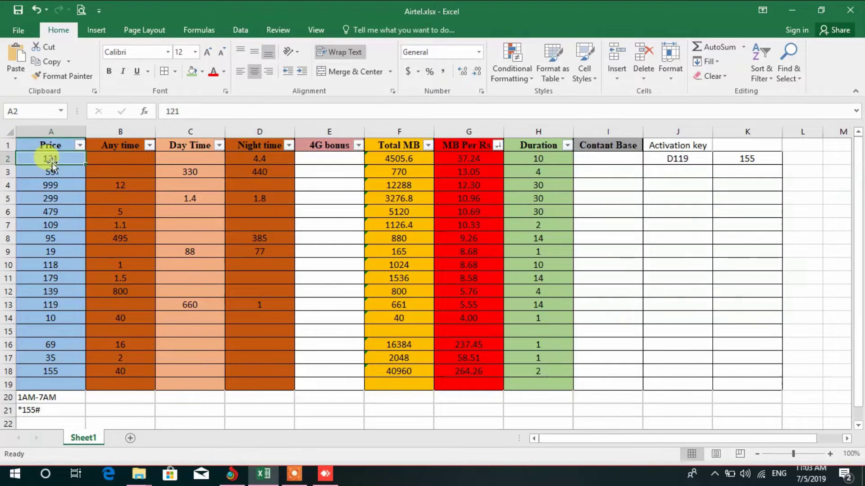
pyautogui.click(468, 160)
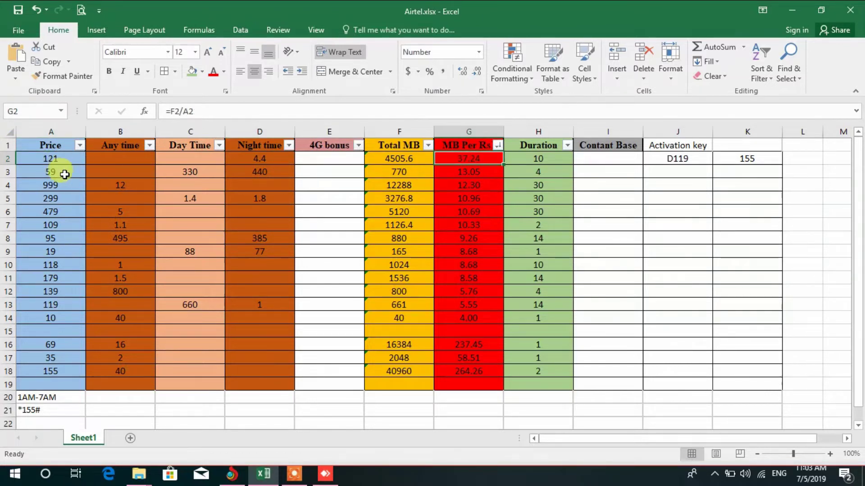
pyautogui.click(203, 169)
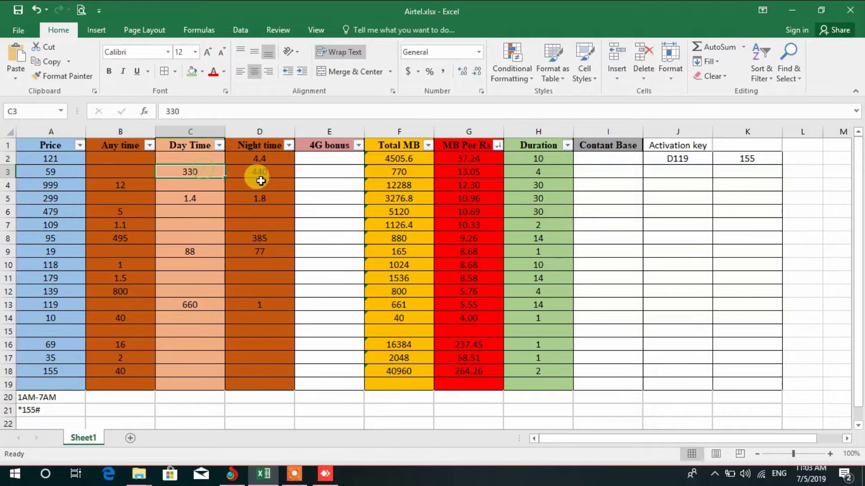
pyautogui.click(476, 172)
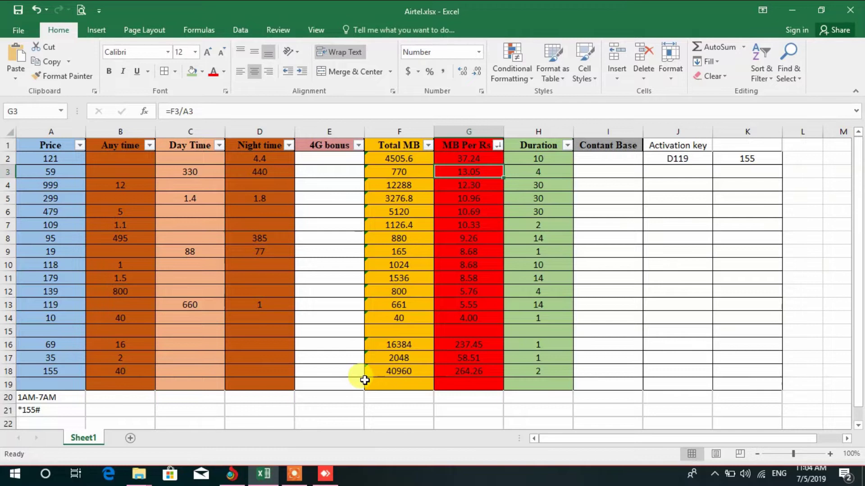
# Review the price, Any time data and duration of the three separate plans in rows 16 to 18.
pyautogui.scroll(-1, 600, 347)
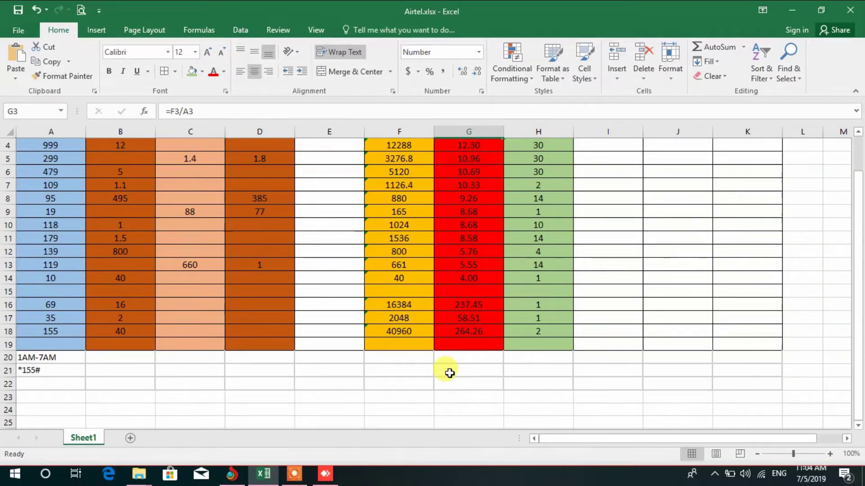
pyautogui.scroll(1, 279, 338)
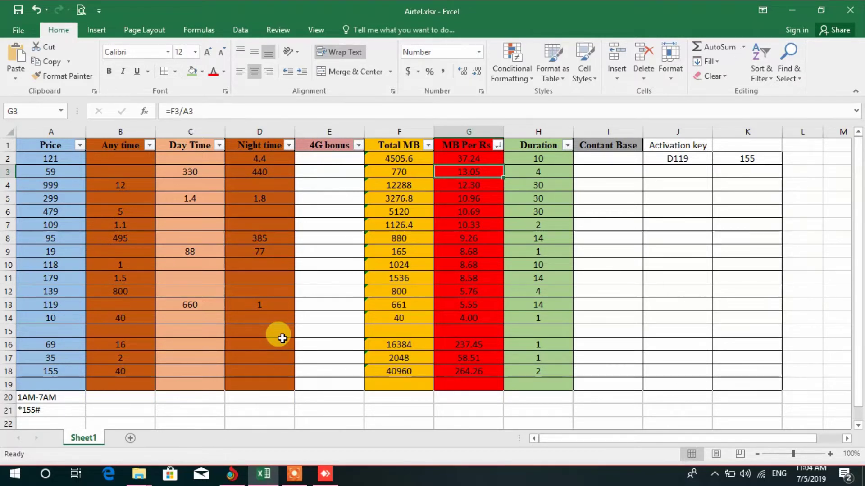
pyautogui.click(53, 346)
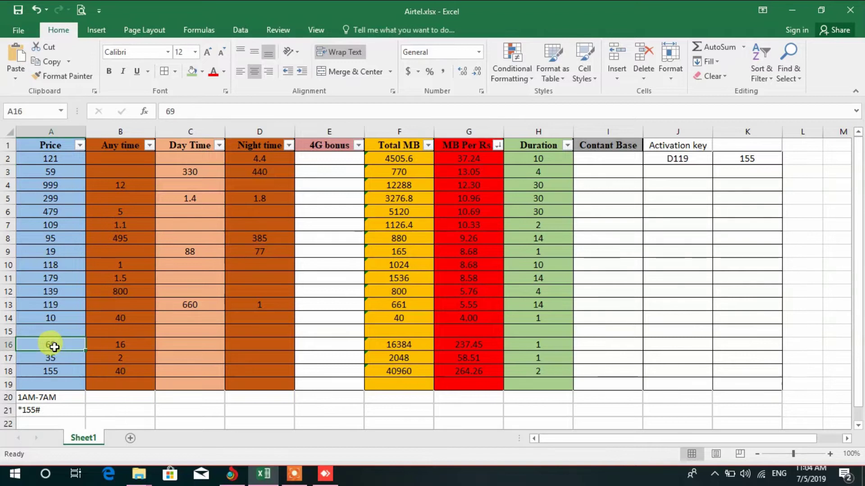
pyautogui.click(132, 346)
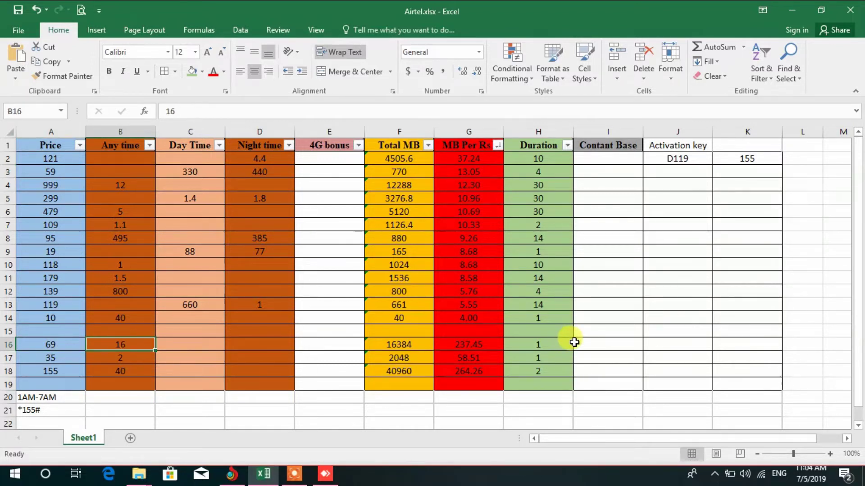
pyautogui.click(542, 344)
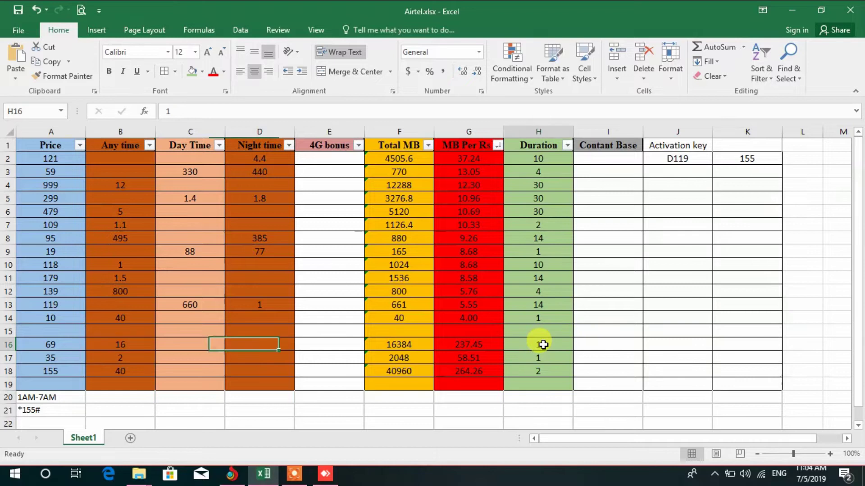
pyautogui.click(50, 359)
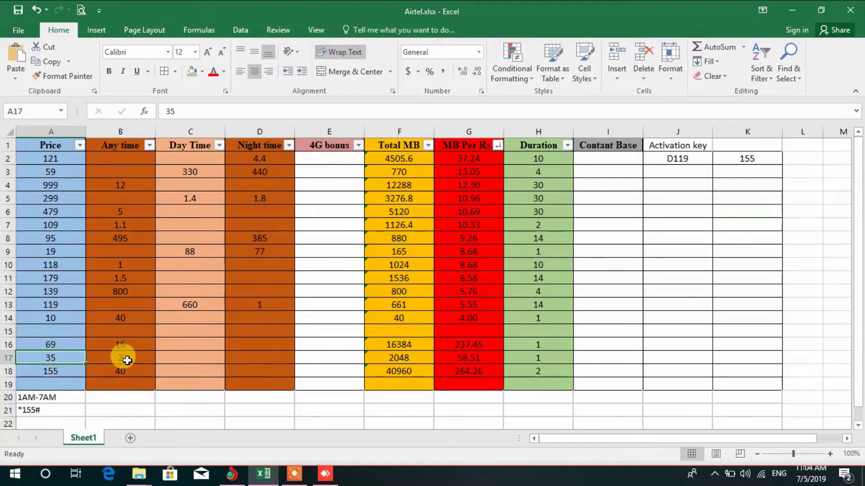
pyautogui.click(546, 359)
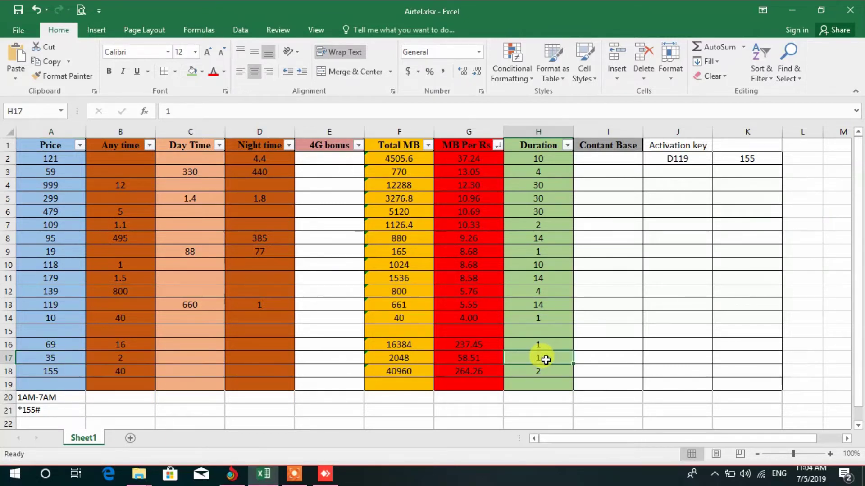
pyautogui.click(43, 375)
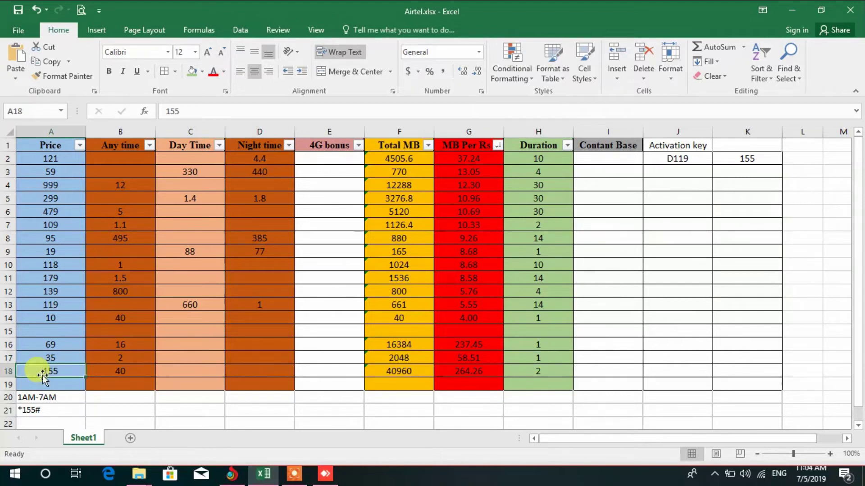
pyautogui.click(125, 375)
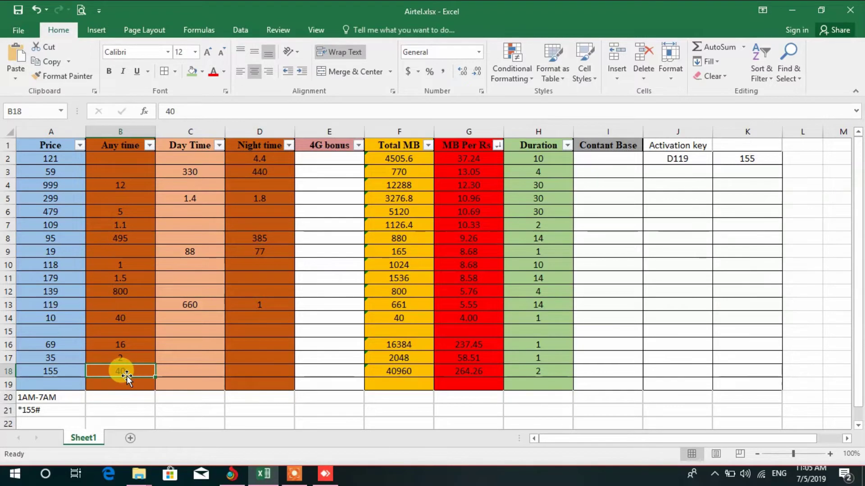
pyautogui.click(536, 372)
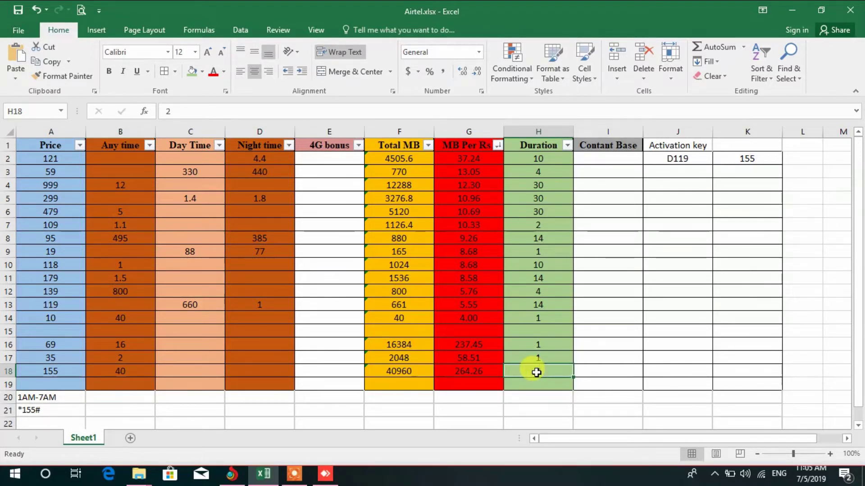
pyautogui.moveTo(534, 343); pyautogui.dragTo(542, 376)
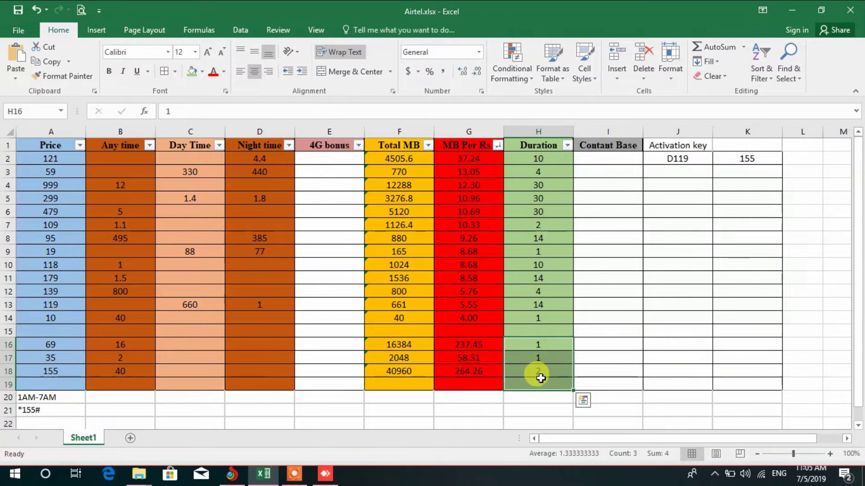
pyautogui.click(652, 345)
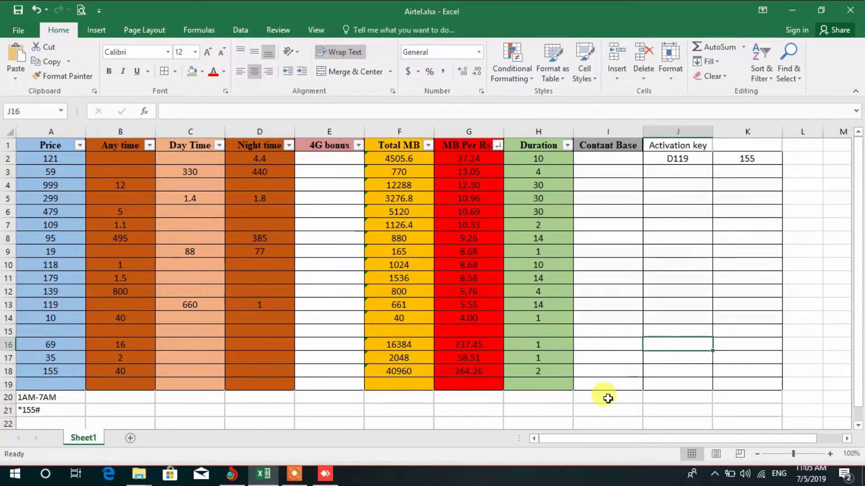
# Compare the MB Per Rs cells of the three plans in rows 16 to 18.
pyautogui.click(466, 345)
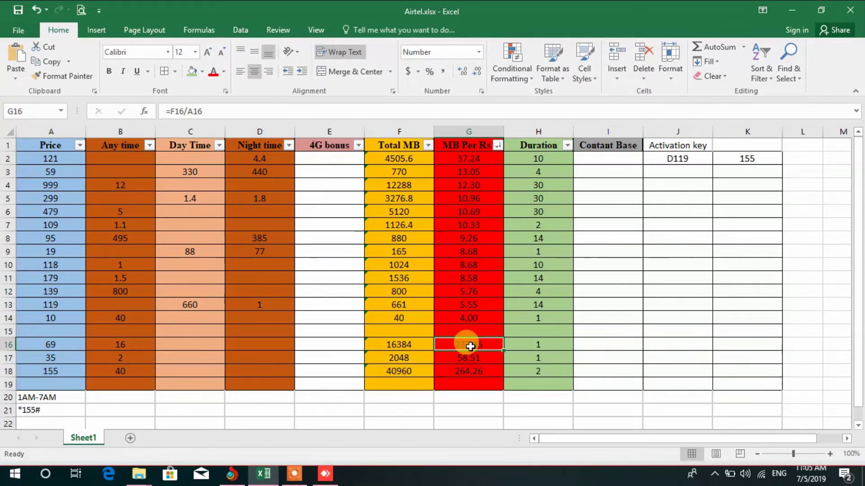
pyautogui.click(465, 358)
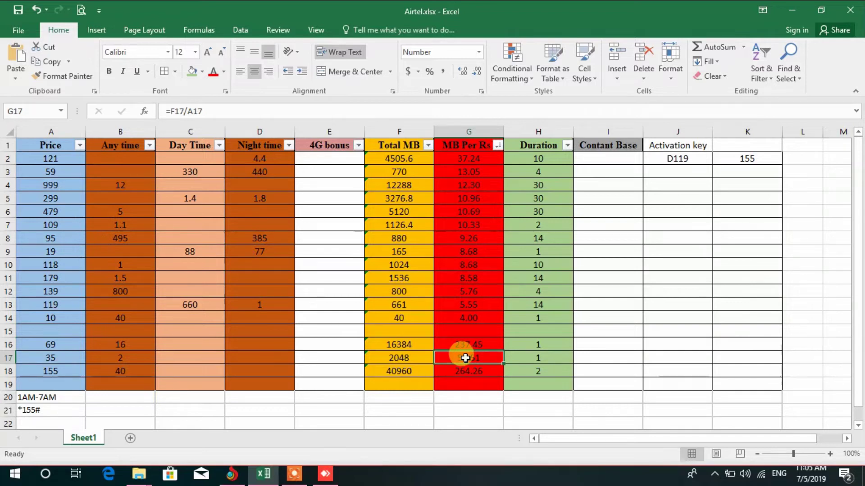
pyautogui.click(470, 373)
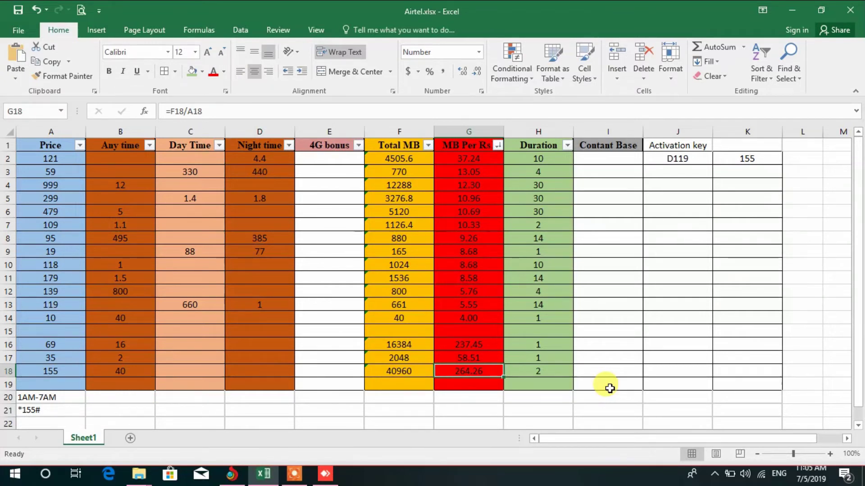
pyautogui.click(453, 372)
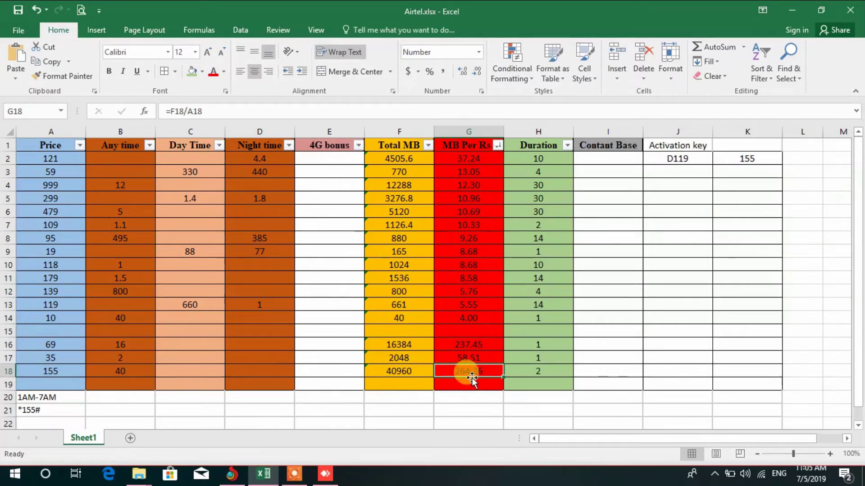
pyautogui.click(631, 352)
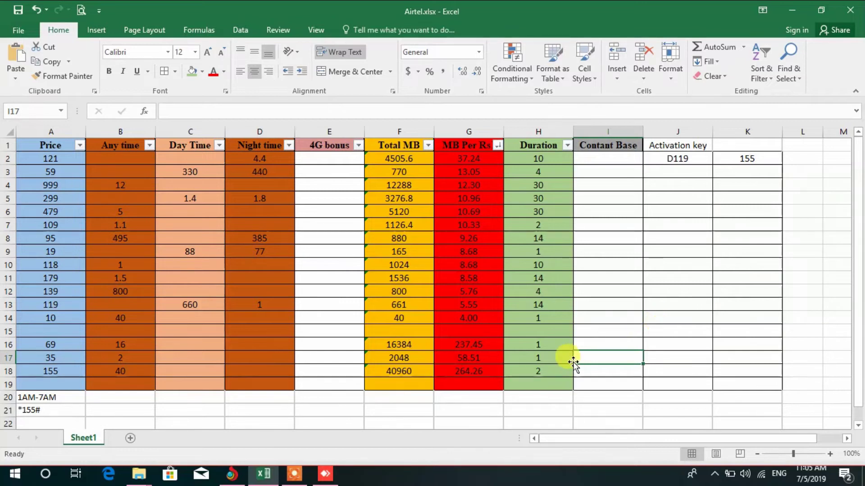
# Divide 155 by 40 in Calculator, close it, and check the Duration cell of the 155-rupee plan.
pyautogui.press('XF86Calculator')
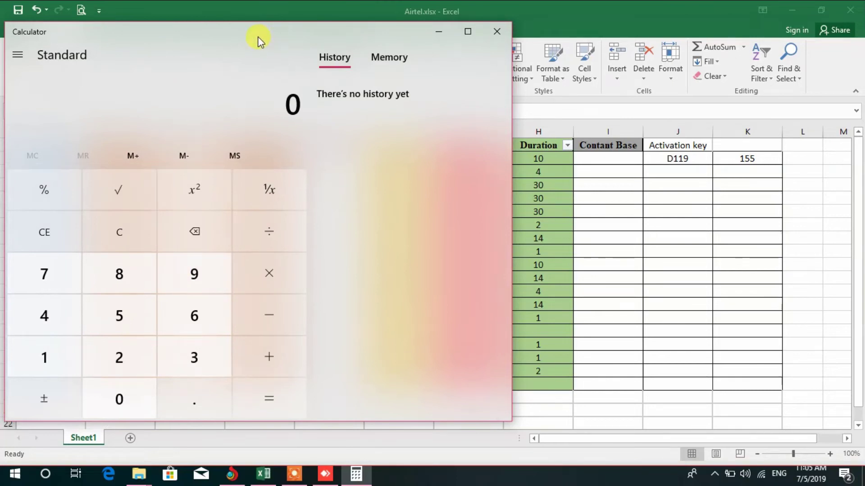
pyautogui.moveTo(257, 37); pyautogui.dragTo(293, 48)
pyautogui.click(90, 376)
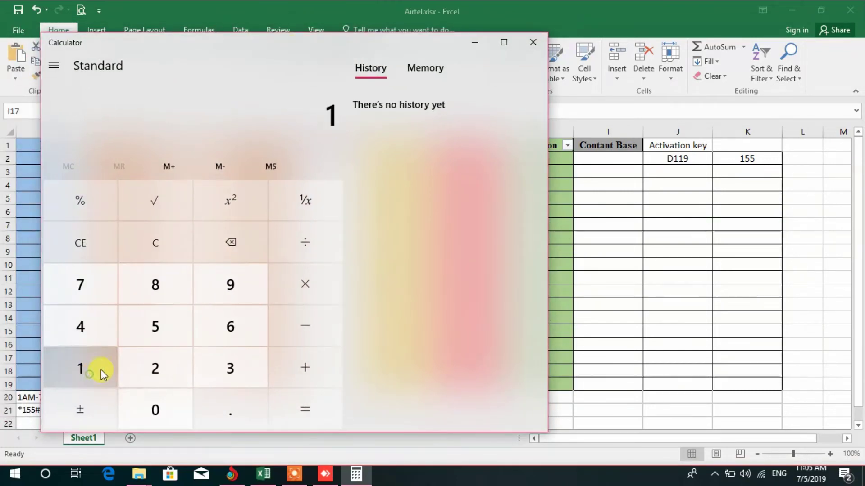
pyautogui.click(162, 343)
pyautogui.click(161, 344)
pyautogui.press('/')
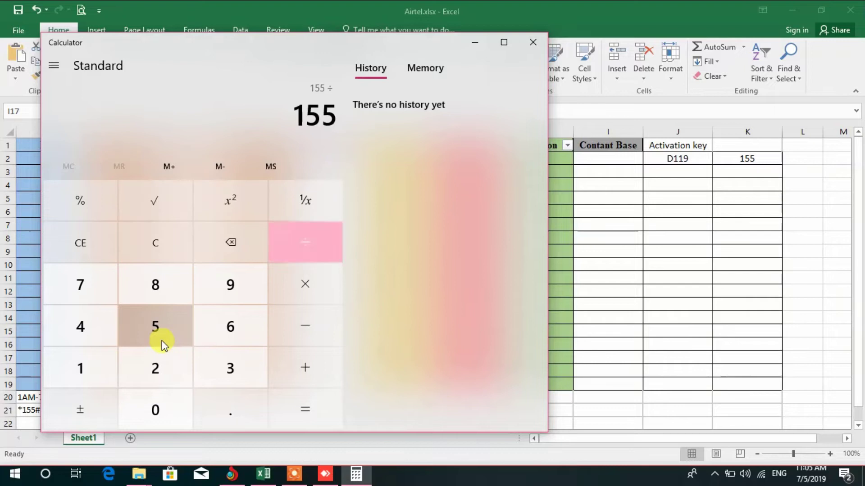
pyautogui.press('4')
pyautogui.press('0')
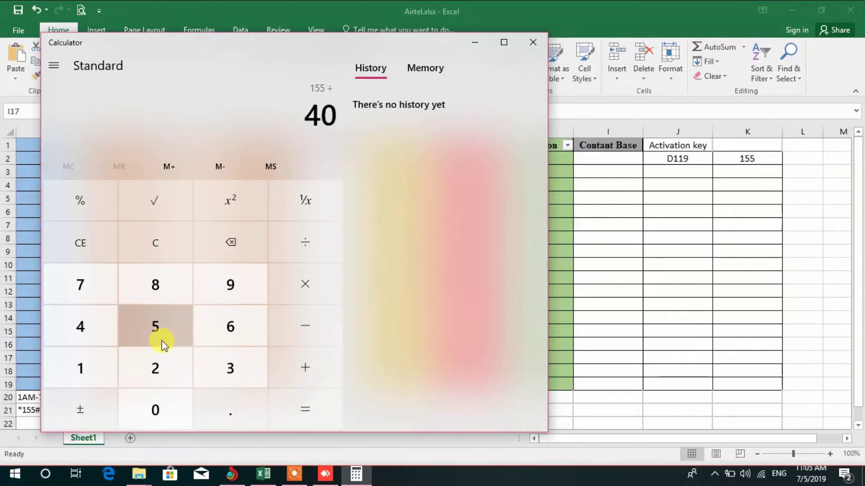
pyautogui.press('Return')
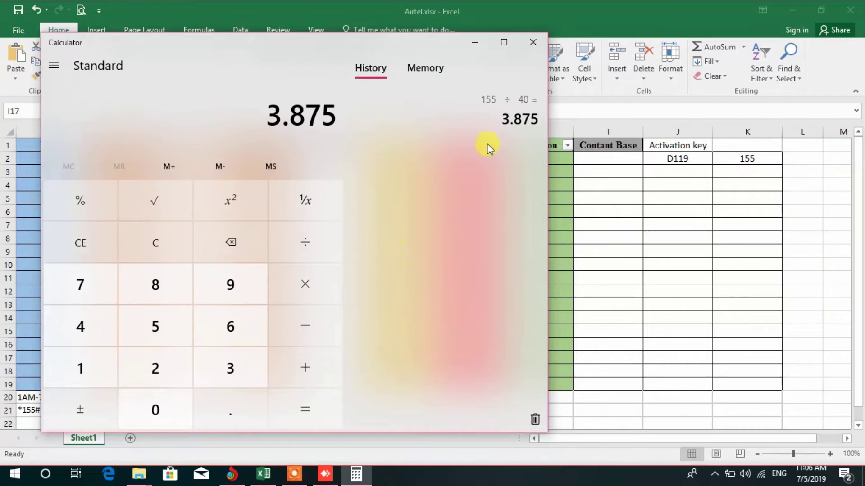
pyautogui.click(532, 42)
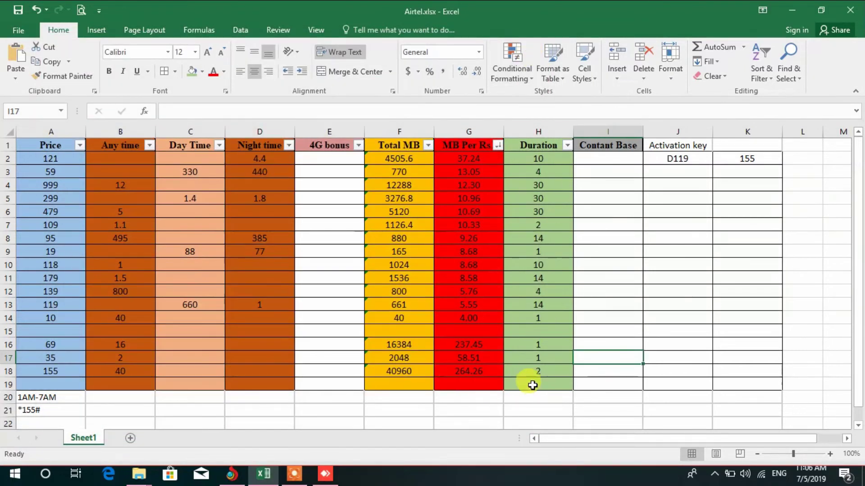
pyautogui.click(540, 372)
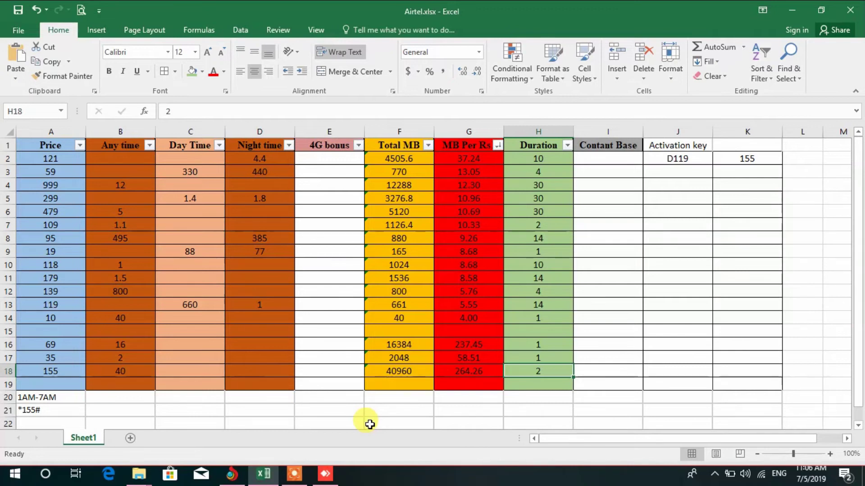
# Switch to AnyDesk and view the Flash Deal reload offers in the mirrored Airtel app.
pyautogui.click(325, 475)
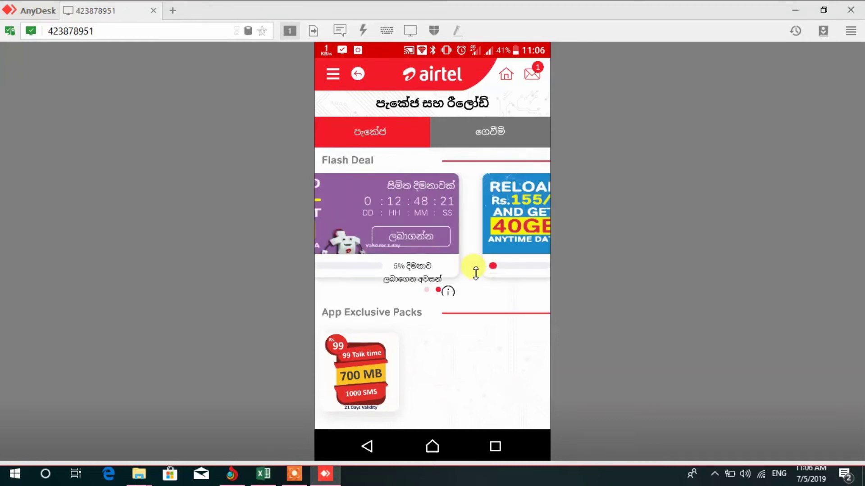
pyautogui.moveTo(475, 270); pyautogui.dragTo(367, 369)
pyautogui.click(454, 358)
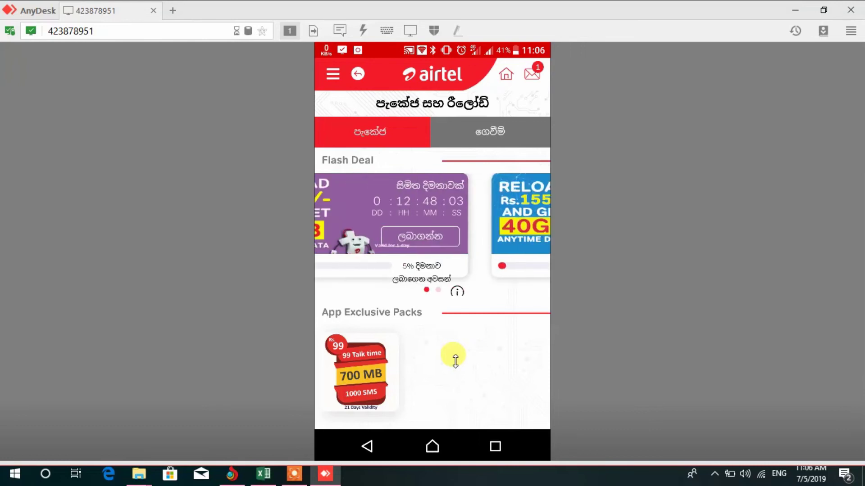
# Browse the combo, data and IDD packs on the Airtel package page and return to the Flash Deal section.
pyautogui.scroll(-5, 455, 360)
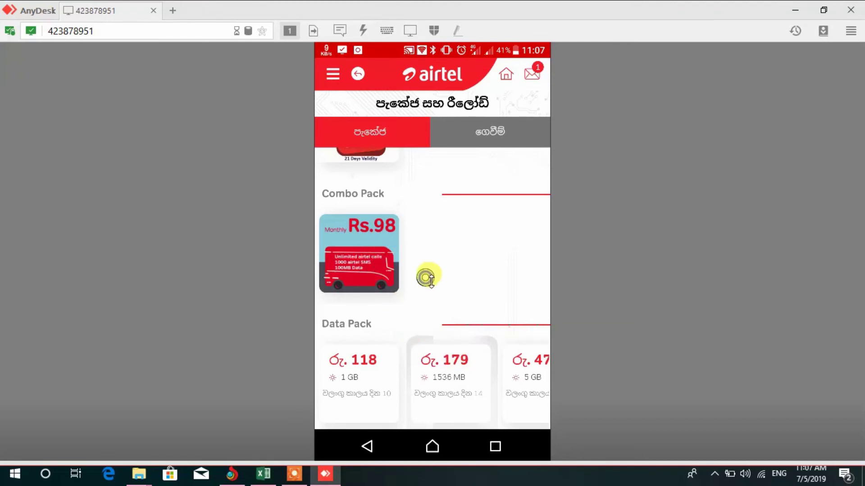
pyautogui.scroll(-2, 432, 278)
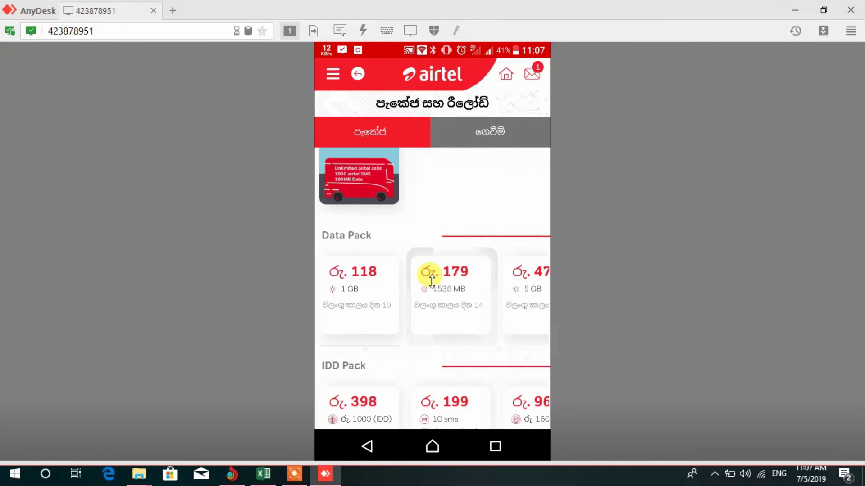
pyautogui.scroll(-2, 432, 281)
pyautogui.scroll(8, 431, 280)
pyautogui.scroll(-4, 432, 279)
pyautogui.scroll(-4, 432, 281)
pyautogui.scroll(8, 431, 280)
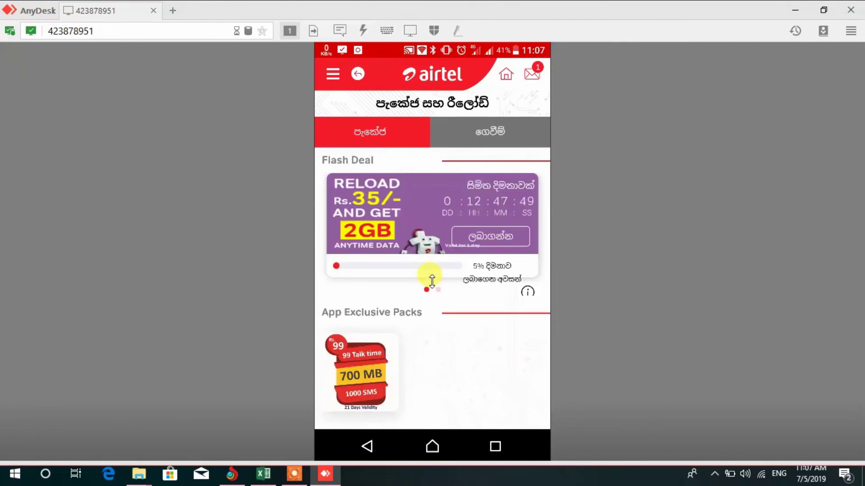
# Switch back to the Excel workbook and review the *155# code and the plans in rows 16 to 18.
pyautogui.hotkey('alt', 'Tab')
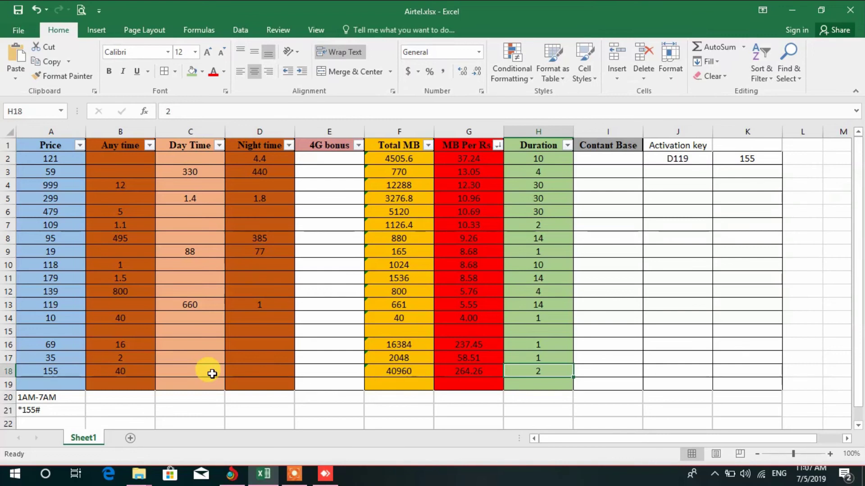
pyautogui.click(28, 409)
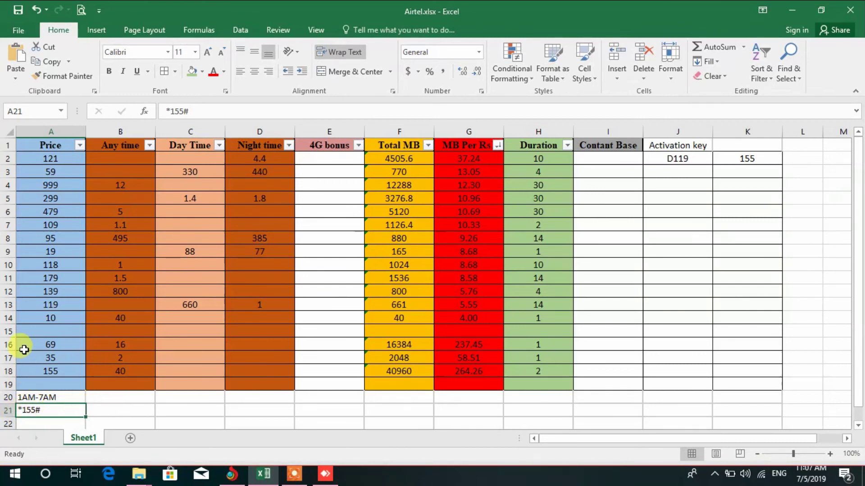
pyautogui.moveTo(24, 344); pyautogui.dragTo(311, 388)
pyautogui.click(588, 362)
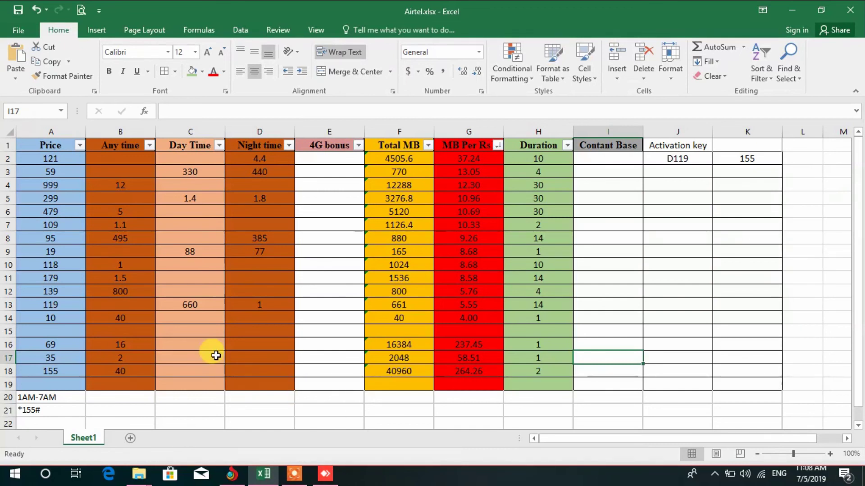
# Apply the red font color to the Price cells A16:A19 of the separate plans.
pyautogui.moveTo(39, 344); pyautogui.dragTo(47, 382)
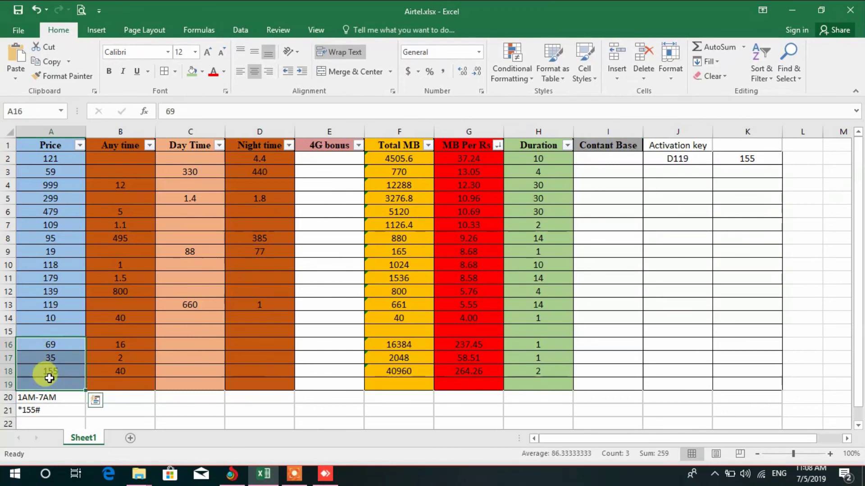
pyautogui.click(213, 71)
pyautogui.click(604, 398)
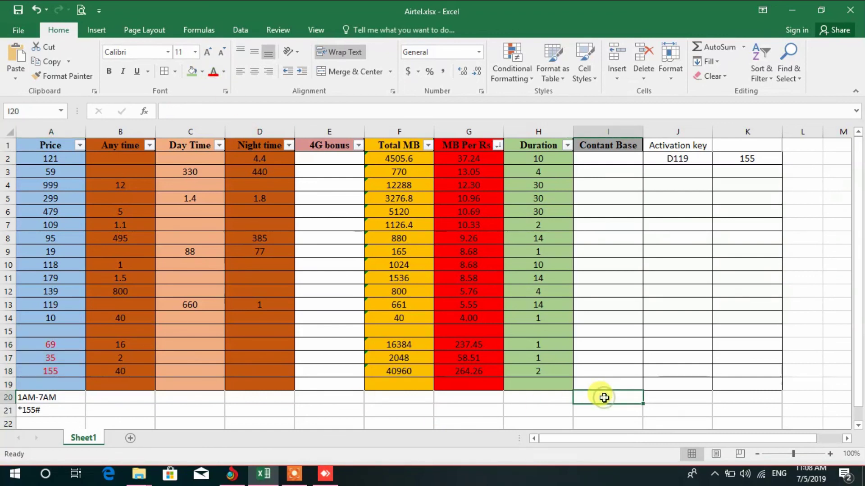